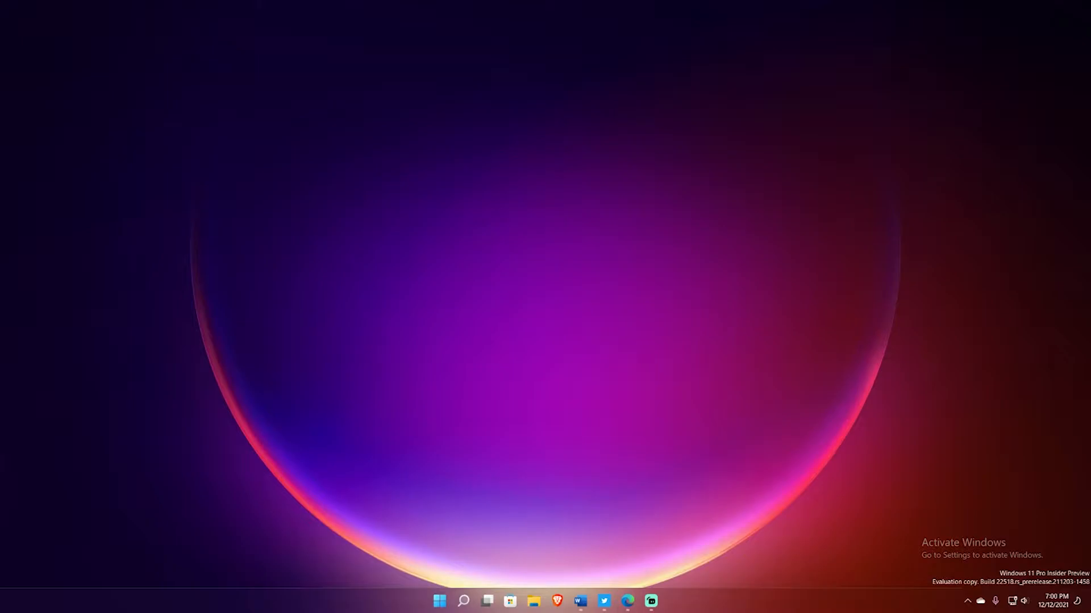
# Switch to Microsoft Edge and open the Privacy, search, and services page of its settings
pyautogui.click(628, 601)
pyautogui.scroll(6, 678, 369)
pyautogui.scroll(15, 672, 352)
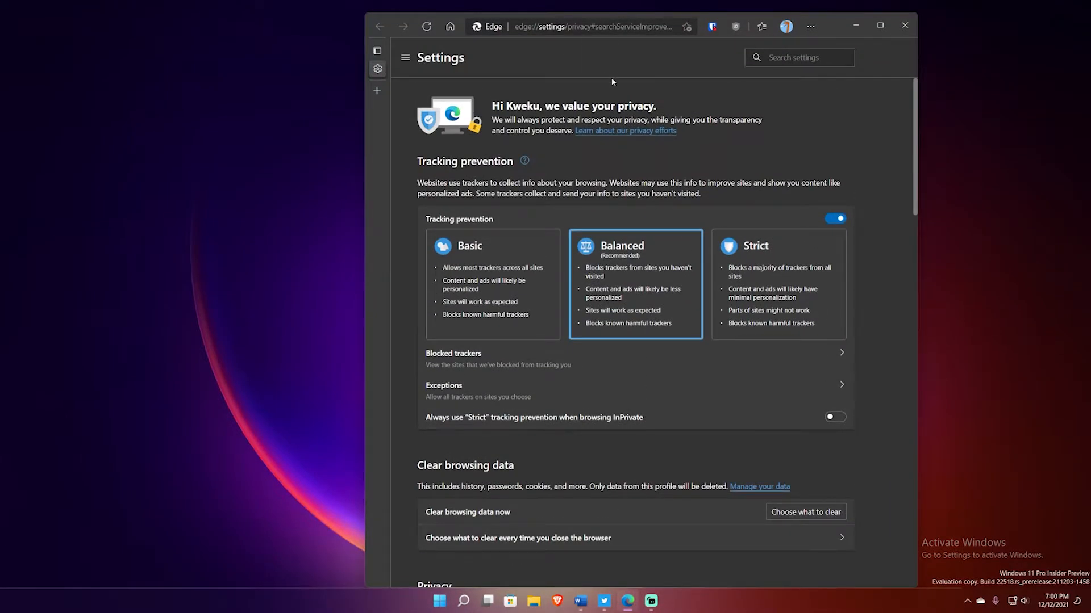
pyautogui.click(810, 27)
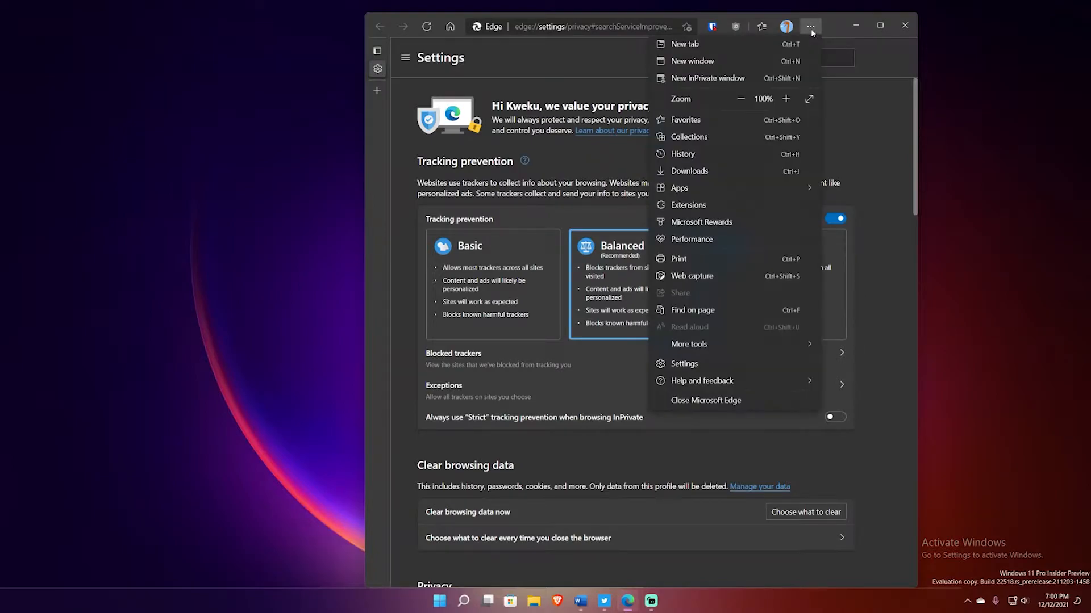
pyautogui.click(739, 366)
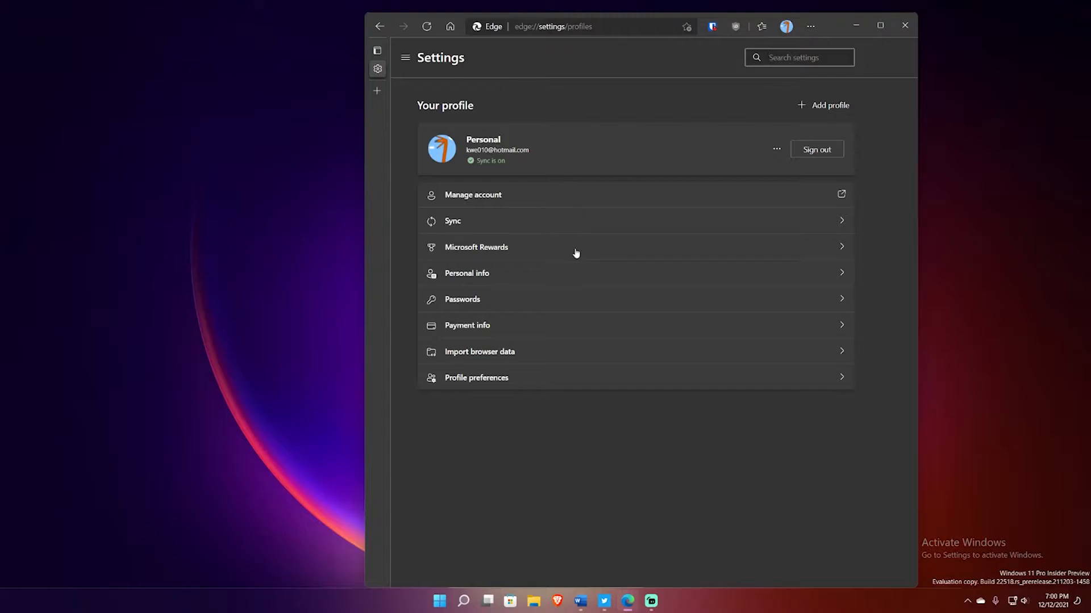
pyautogui.click(405, 57)
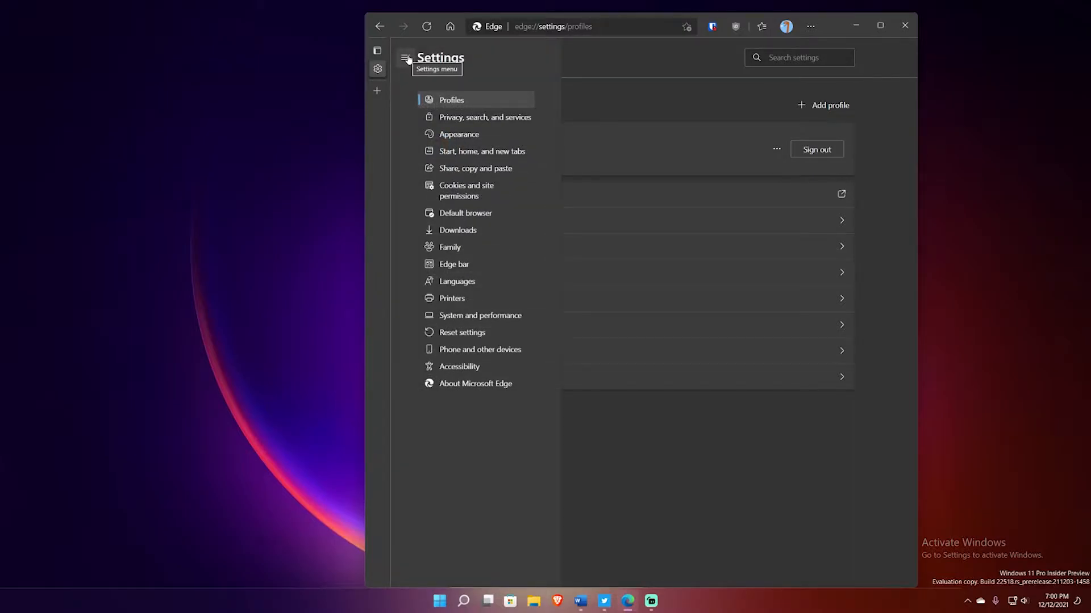
pyautogui.click(471, 118)
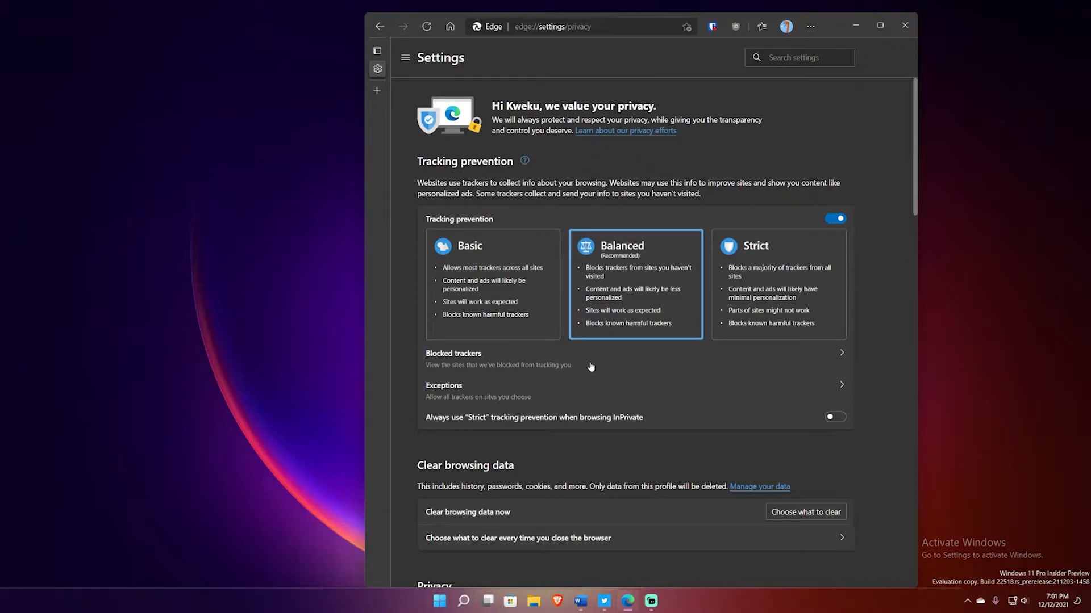
# Turn off "Allow sites to check if you have payment methods saved" in the Privacy section
pyautogui.scroll(-4, 591, 366)
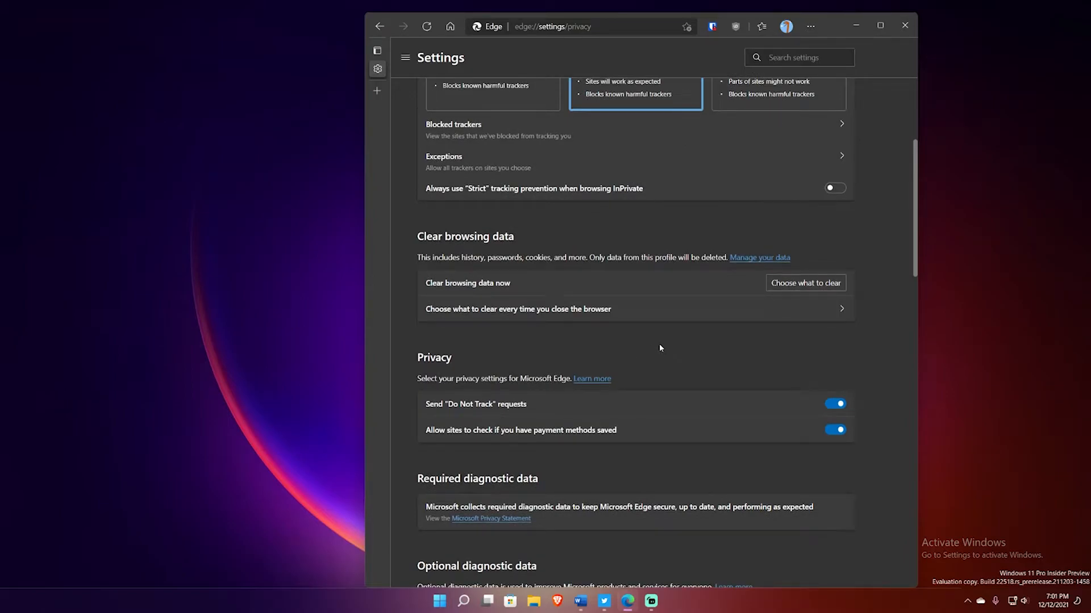
pyautogui.scroll(-3, 660, 348)
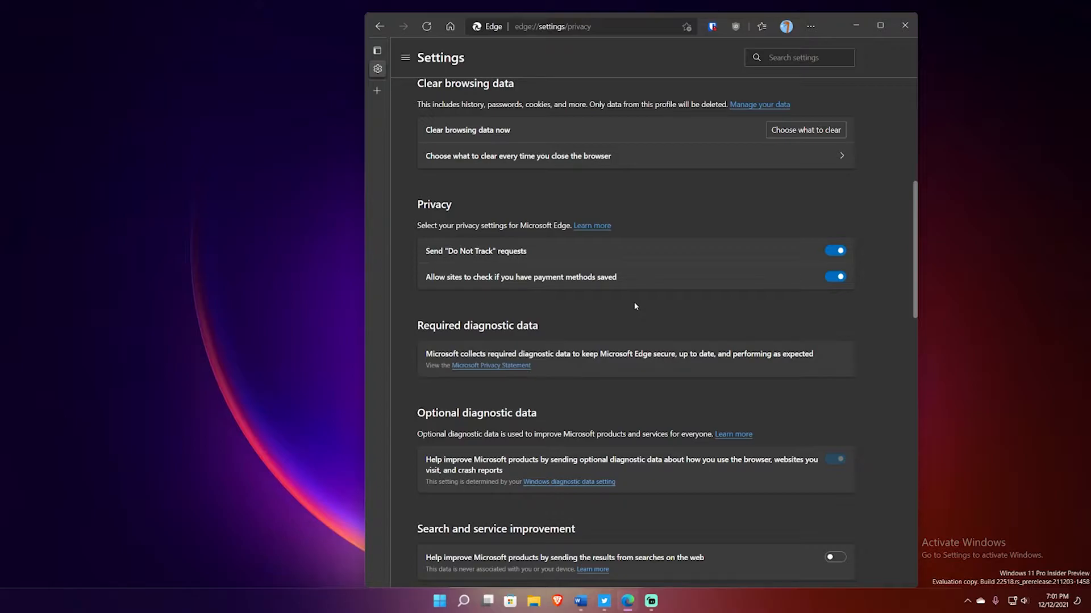
pyautogui.click(839, 277)
# Switch "Help improve Microsoft products by sending the results from searches on the web" on and back off
pyautogui.scroll(-1, 831, 315)
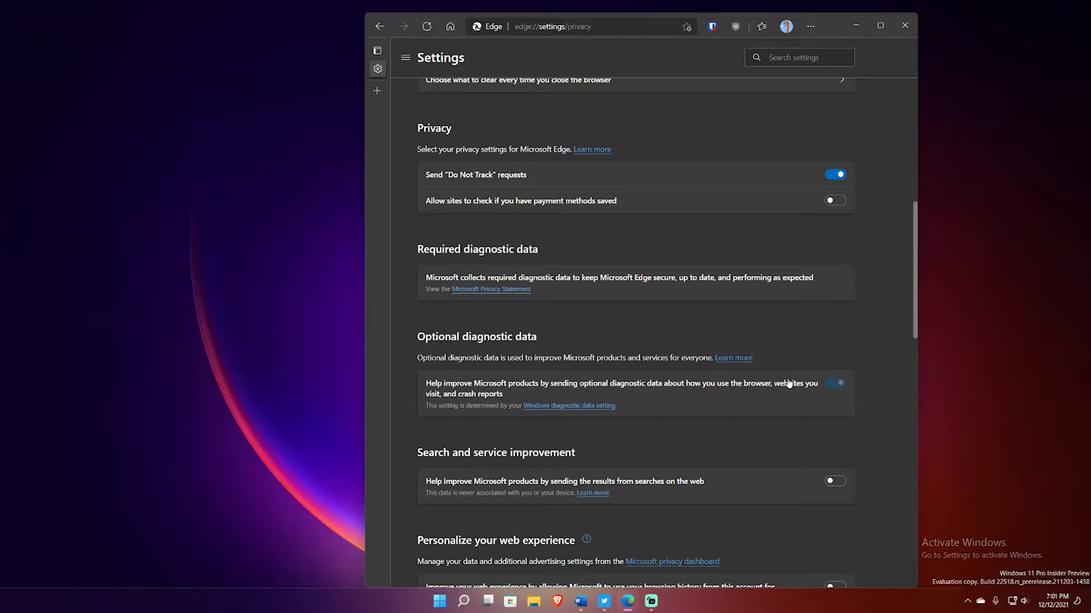
pyautogui.scroll(-4, 786, 387)
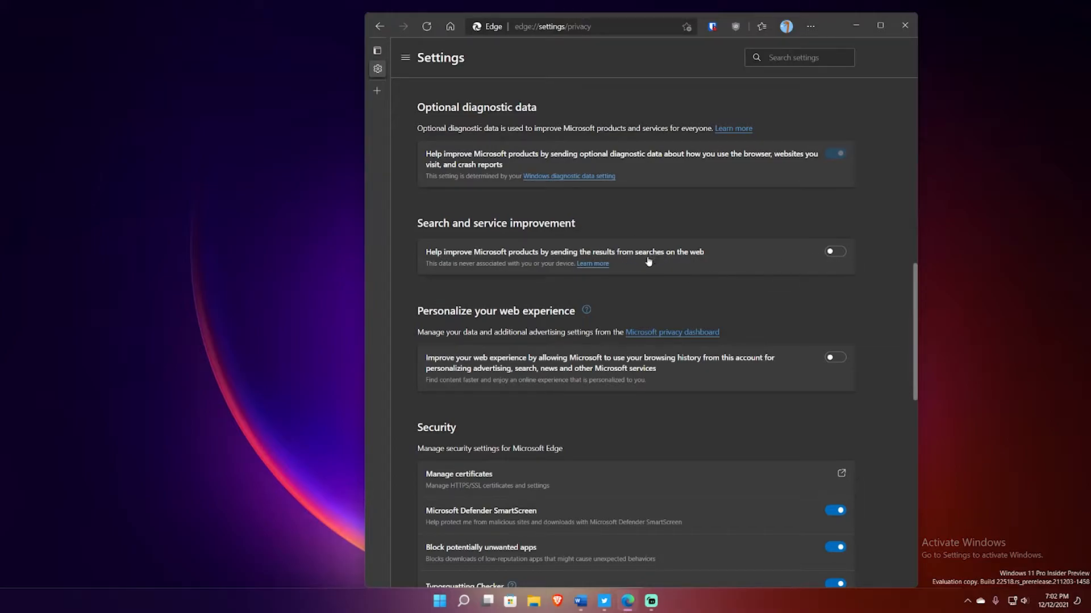
pyautogui.click(841, 253)
pyautogui.click(840, 252)
# Turn off the web service for resolving navigation errors and the similar-site suggestions in the Services section
pyautogui.scroll(-3, 689, 421)
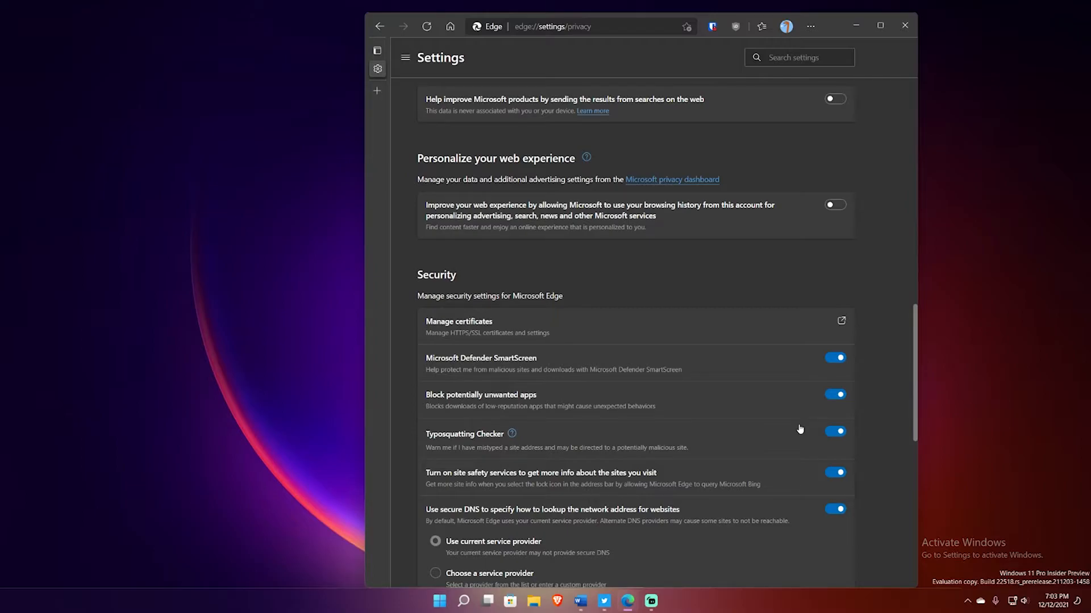
pyautogui.scroll(-5, 799, 428)
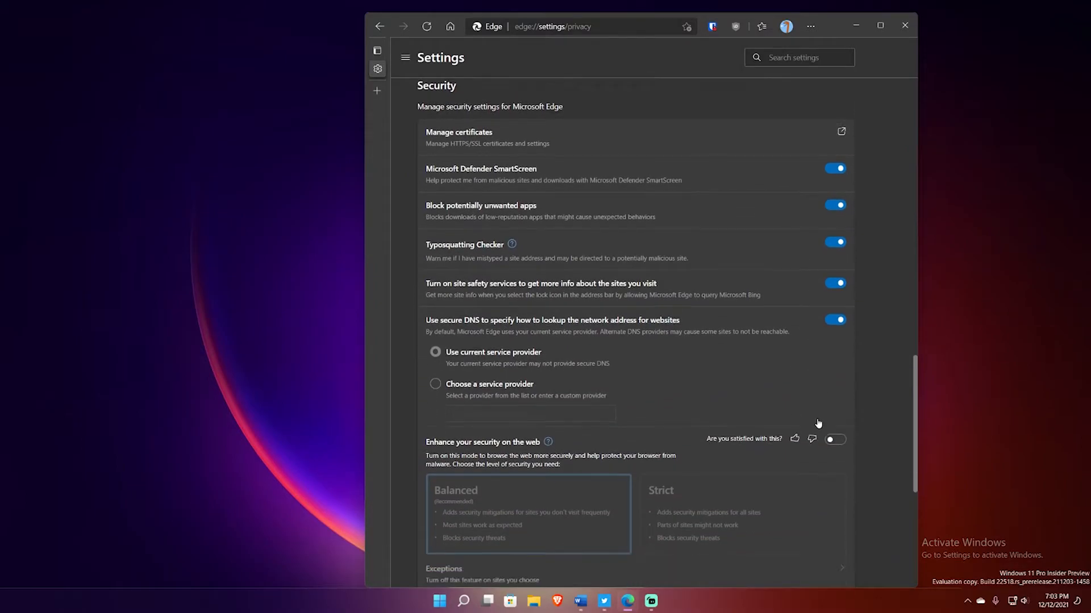
pyautogui.scroll(3, 837, 398)
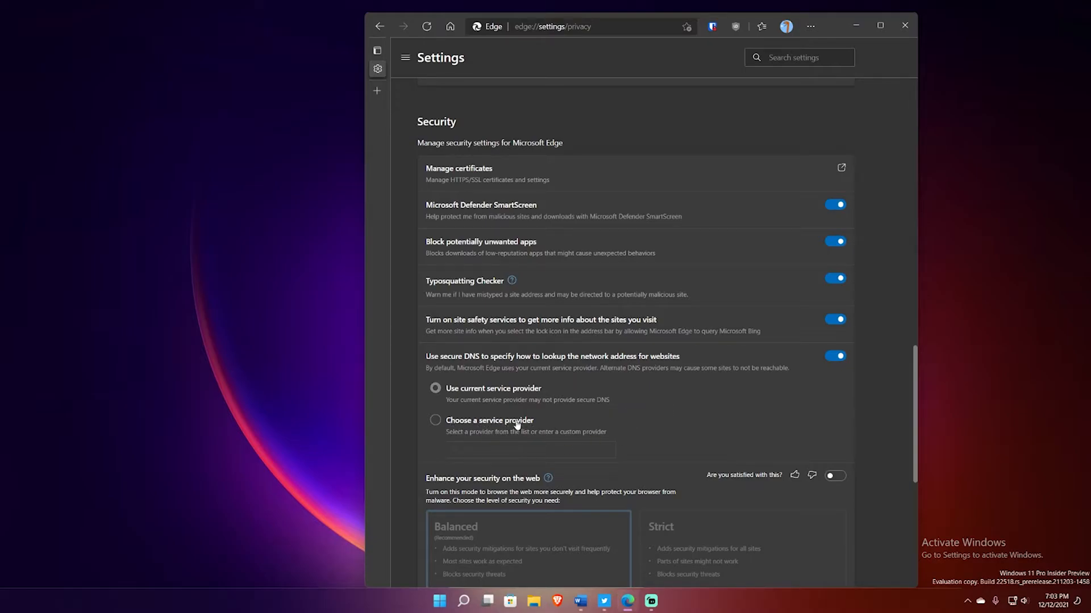
pyautogui.scroll(-4, 631, 409)
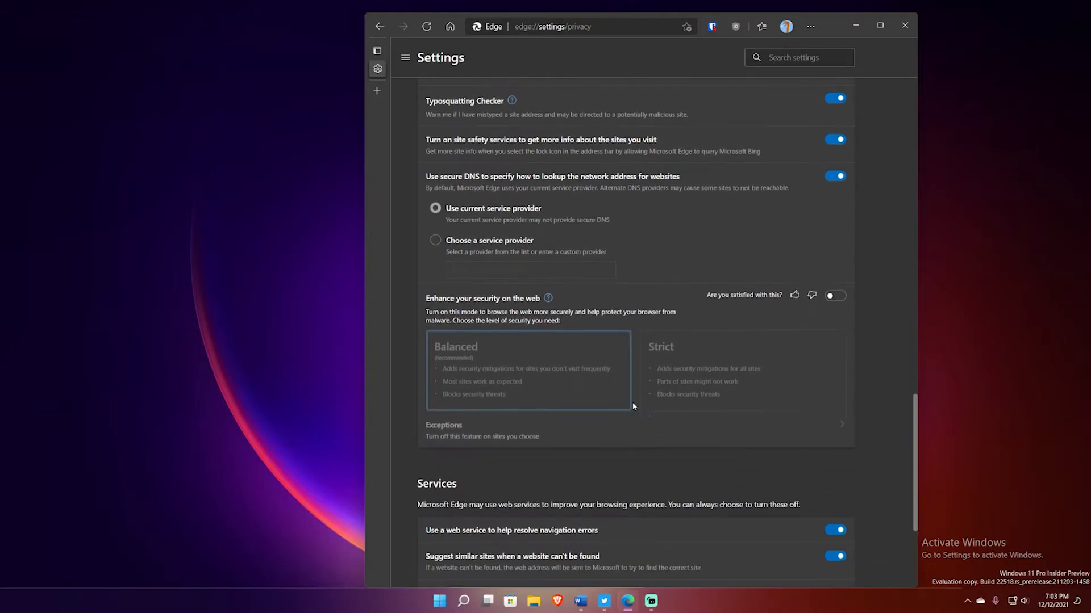
pyautogui.scroll(-3, 658, 411)
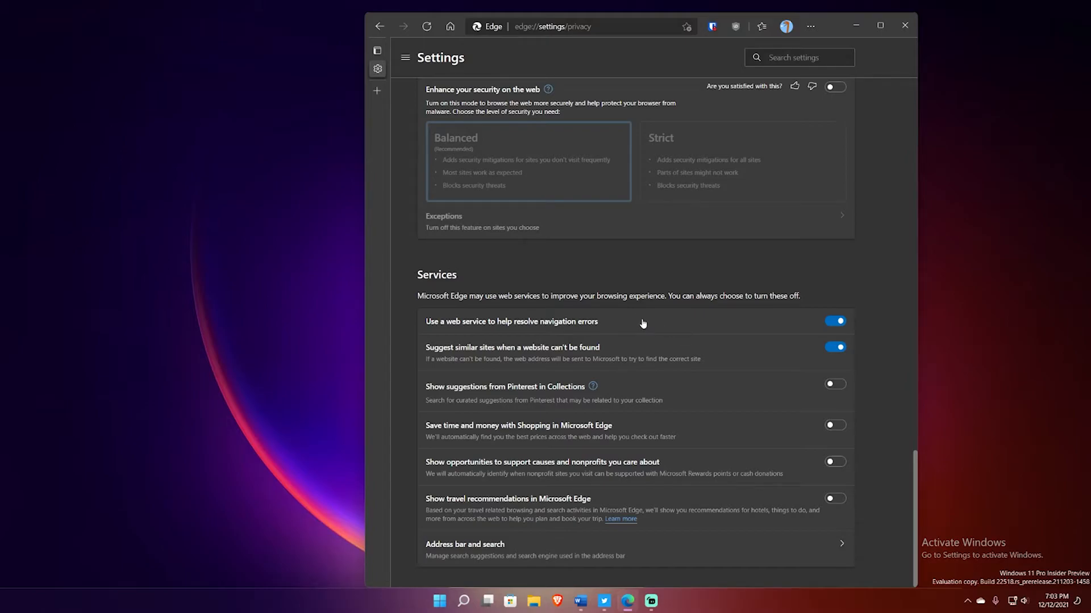
pyautogui.moveTo(433, 278); pyautogui.dragTo(466, 275)
pyautogui.click(839, 322)
pyautogui.click(840, 348)
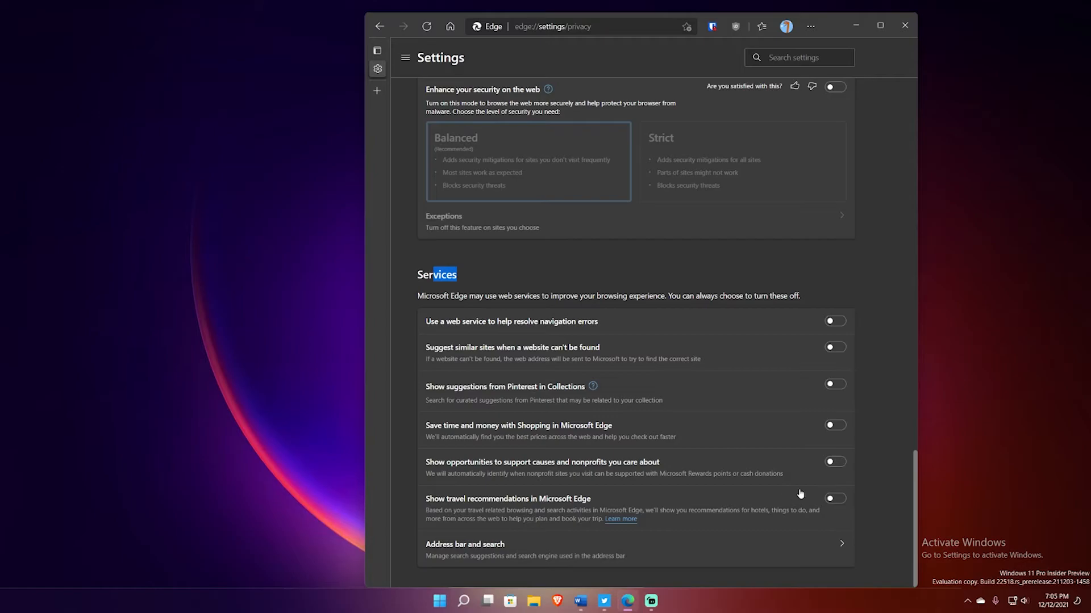
# Set the address bar search engine to DuckDuckGo and keep new-tab searches on "Search box (Recommended)"
pyautogui.click(737, 551)
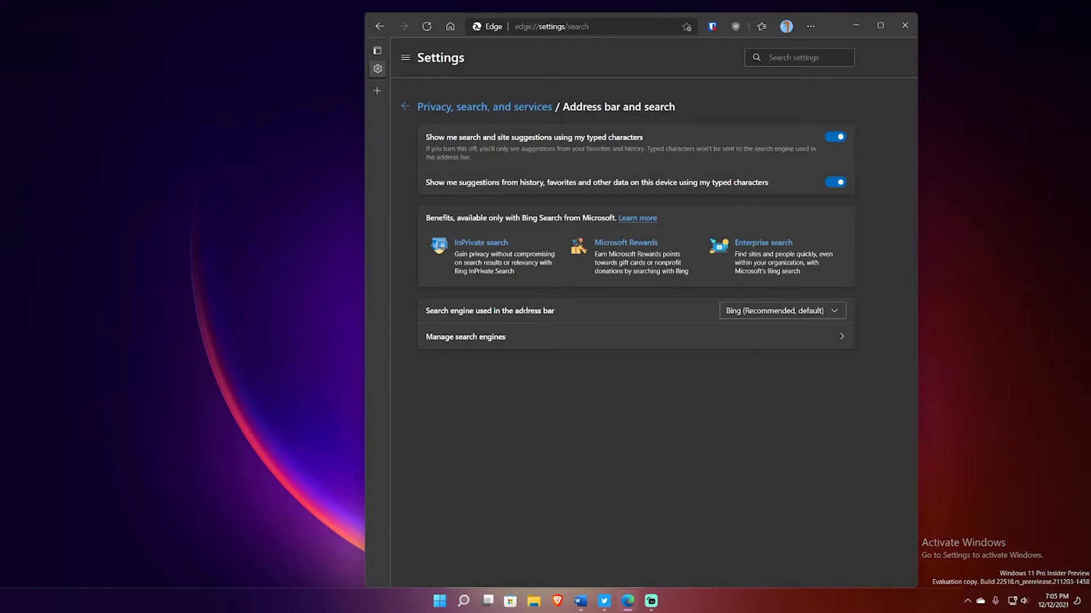
pyautogui.click(778, 312)
pyautogui.click(766, 382)
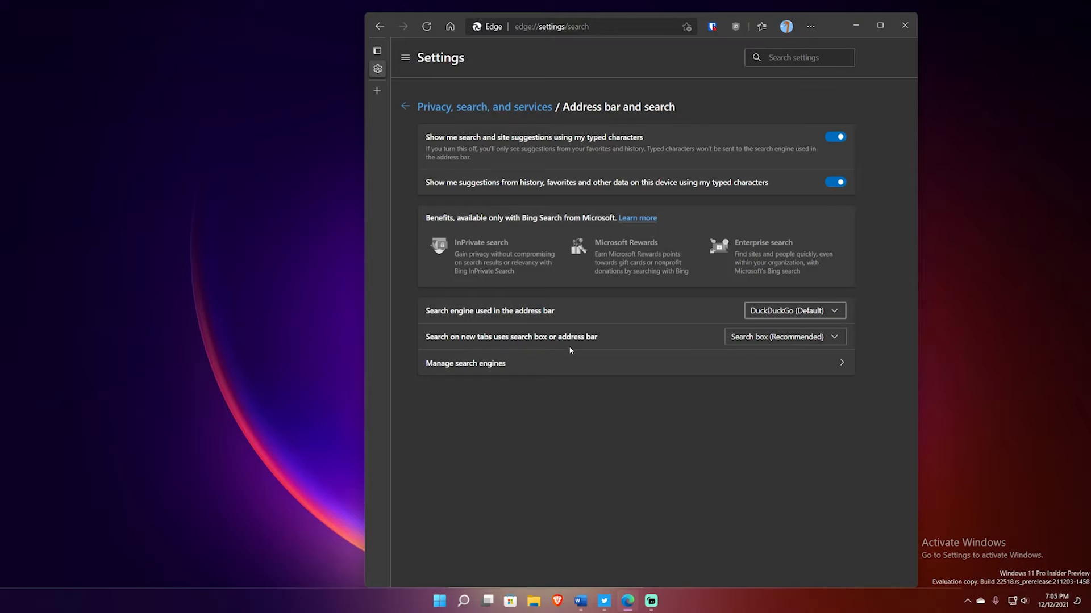
pyautogui.click(775, 336)
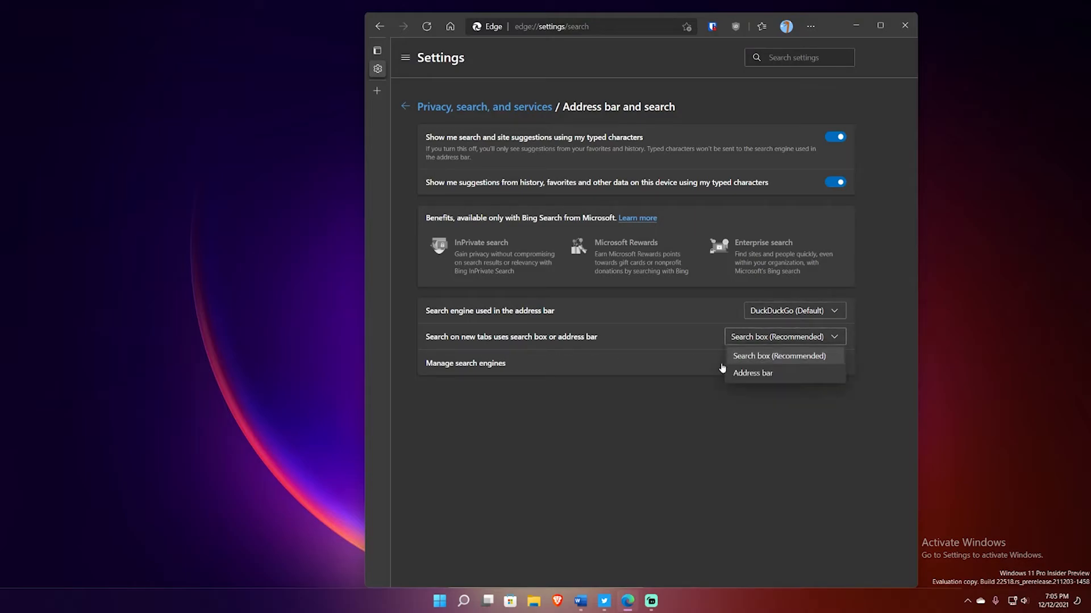
pyautogui.click(743, 358)
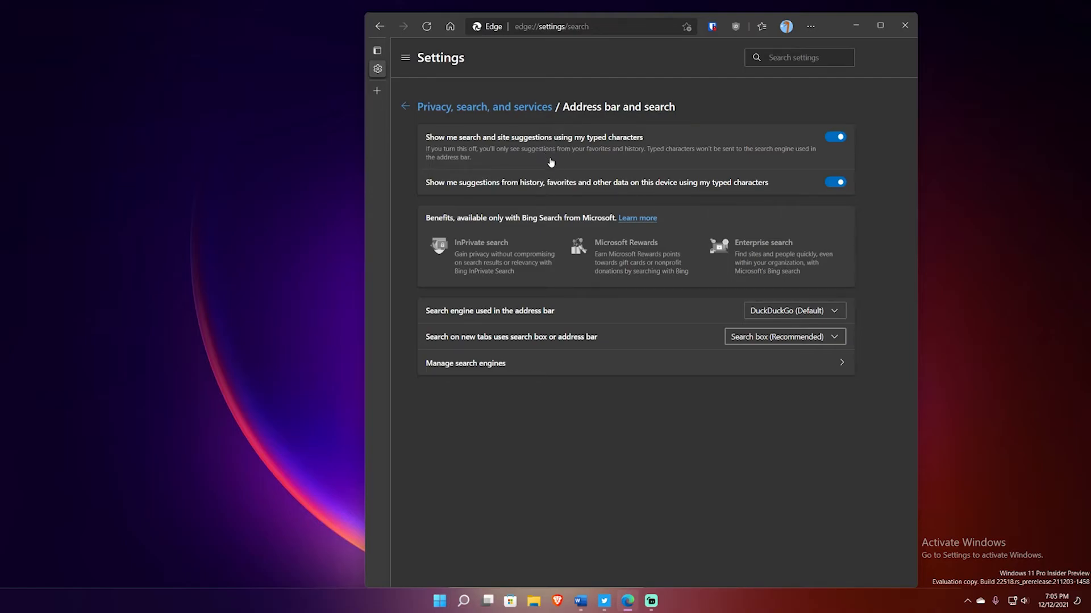
# Return to the privacy page and open the Windows diagnostic data setting linked under Optional diagnostic data
pyautogui.click(486, 107)
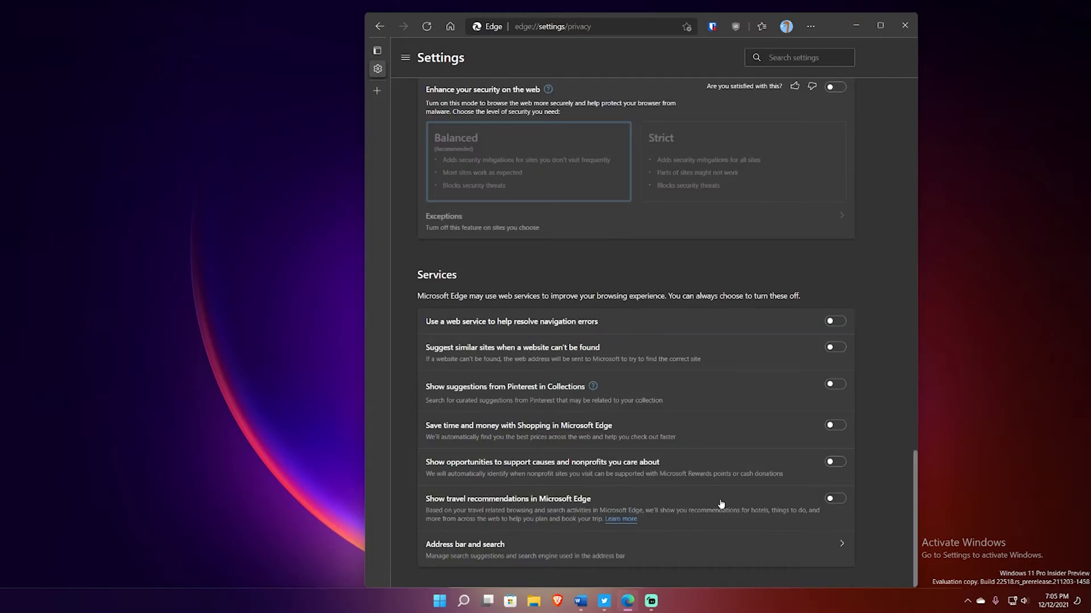
pyautogui.scroll(5, 710, 462)
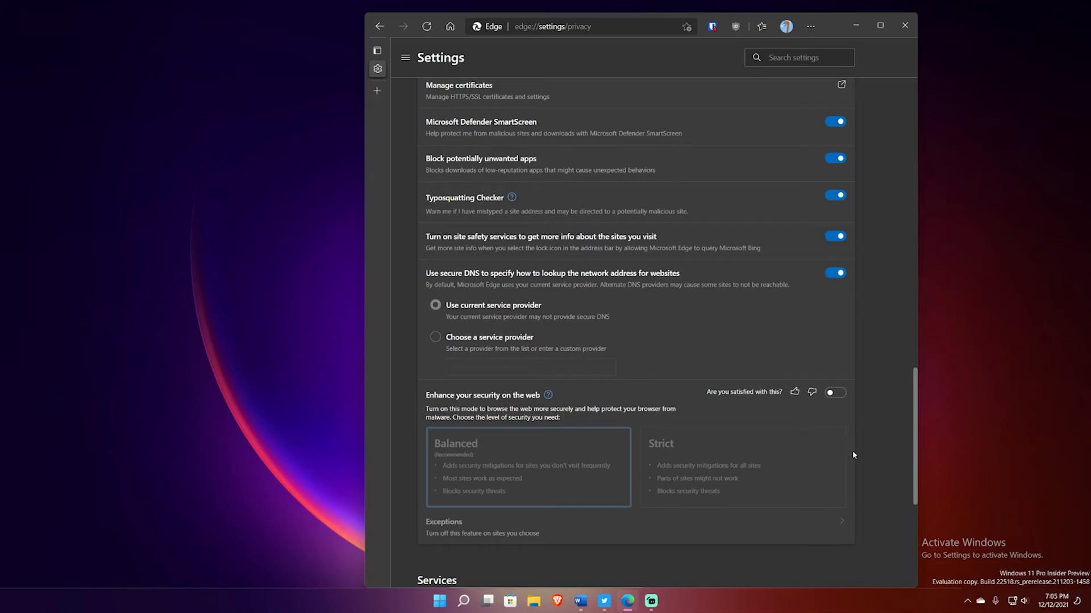
pyautogui.scroll(8, 875, 464)
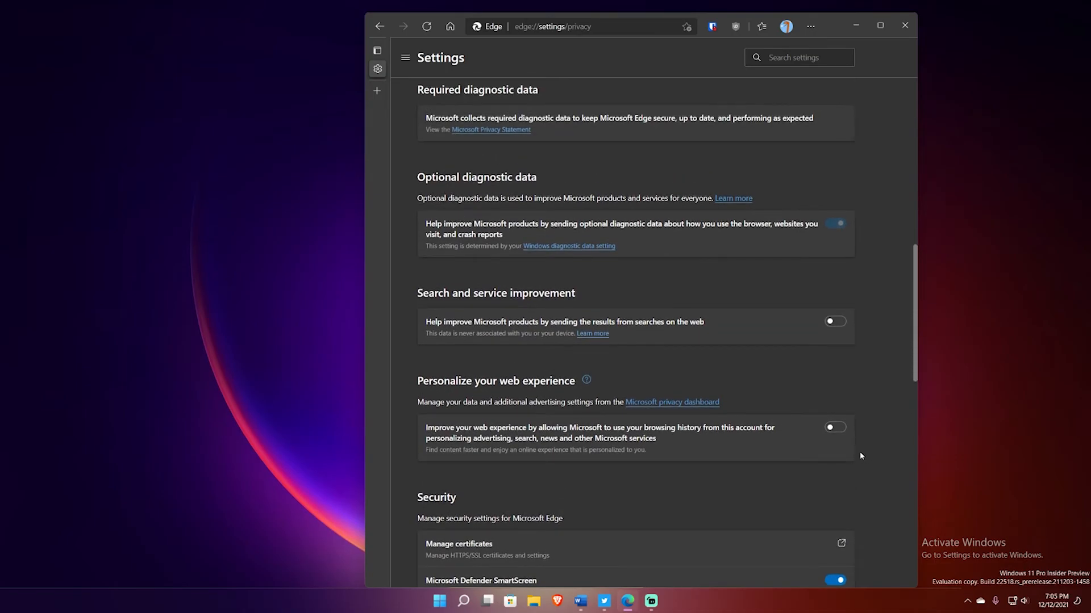
pyautogui.scroll(3, 469, 353)
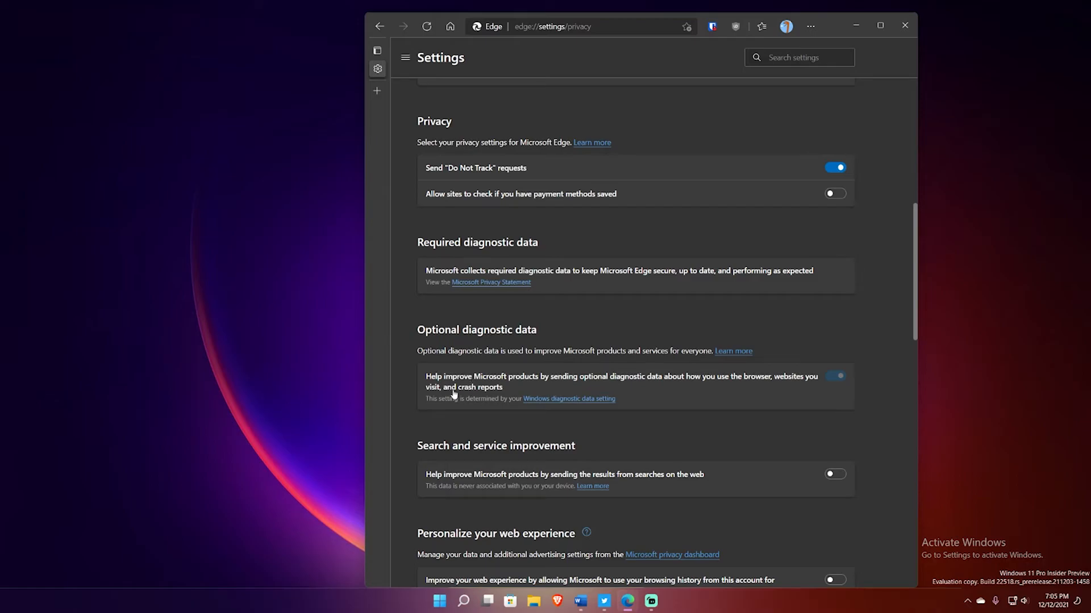
pyautogui.click(569, 400)
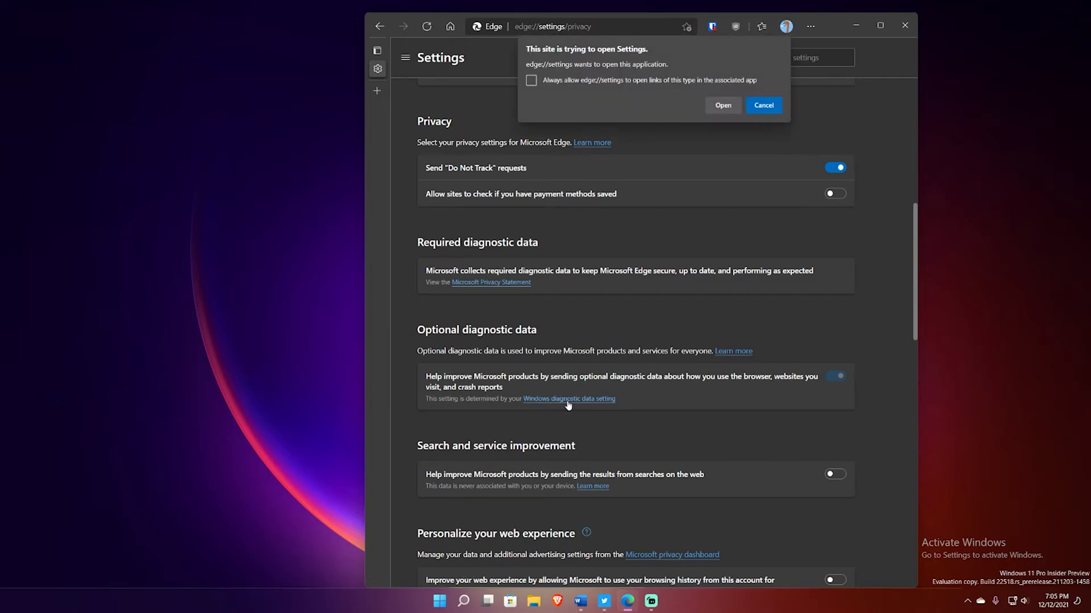
pyautogui.click(727, 106)
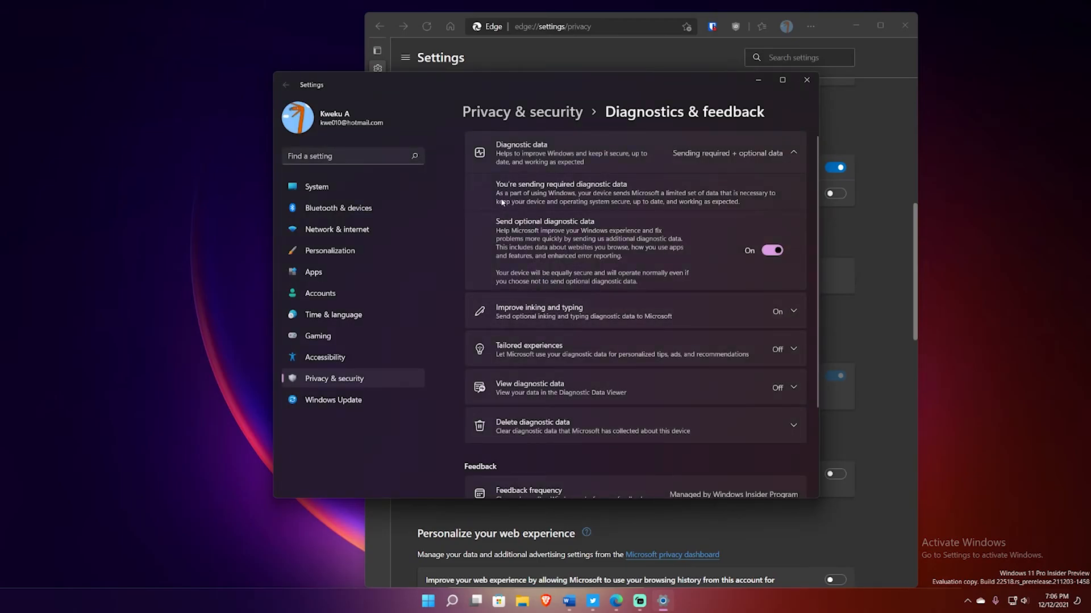
# Switch "Send optional diagnostic data" off and back on, and minimize the Windows Settings window
pyautogui.click(773, 252)
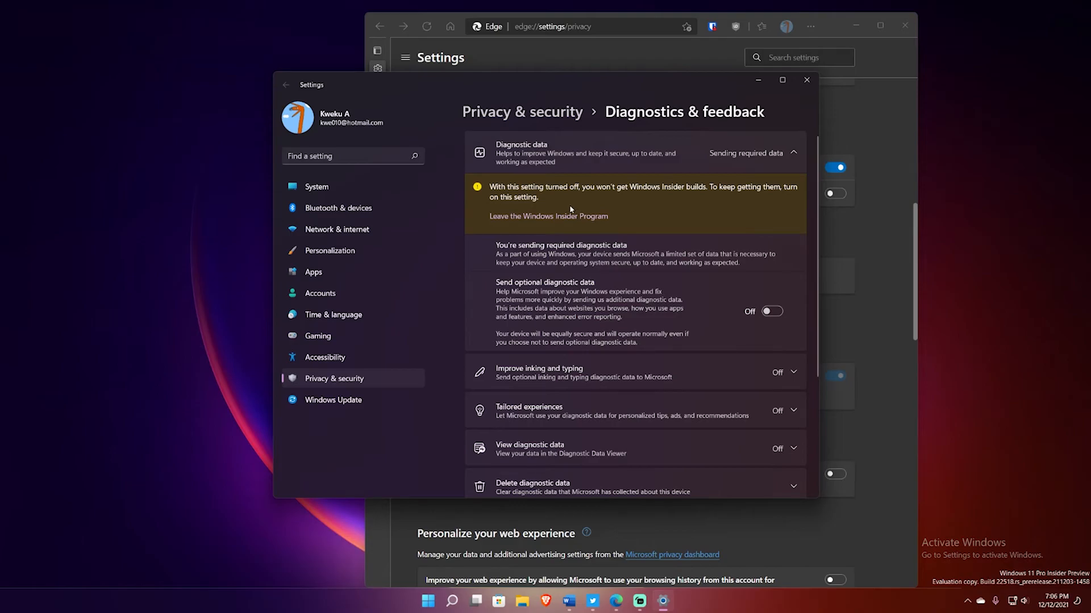
pyautogui.click(771, 311)
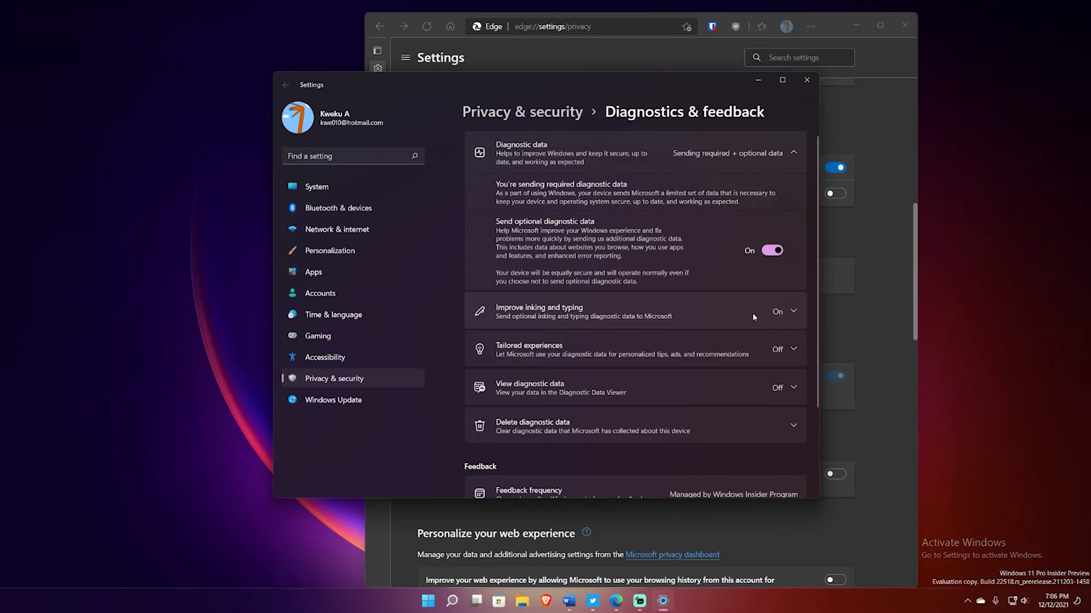
pyautogui.scroll(-2, 702, 312)
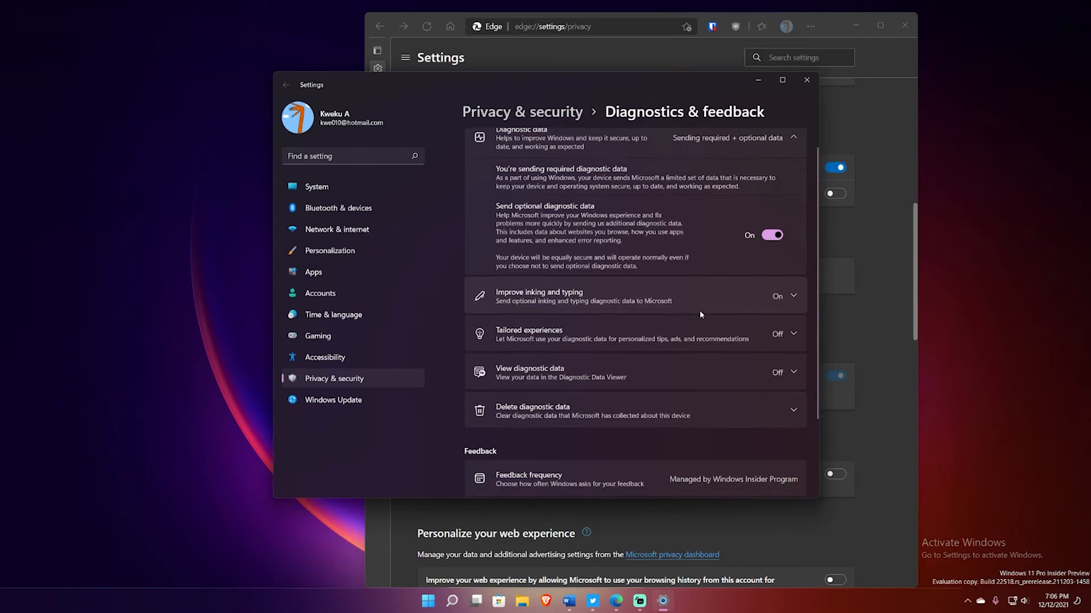
pyautogui.click(758, 83)
# Examine the options for what to clear every time the browser closes, and return to the privacy page
pyautogui.scroll(5, 844, 350)
pyautogui.scroll(1, 844, 350)
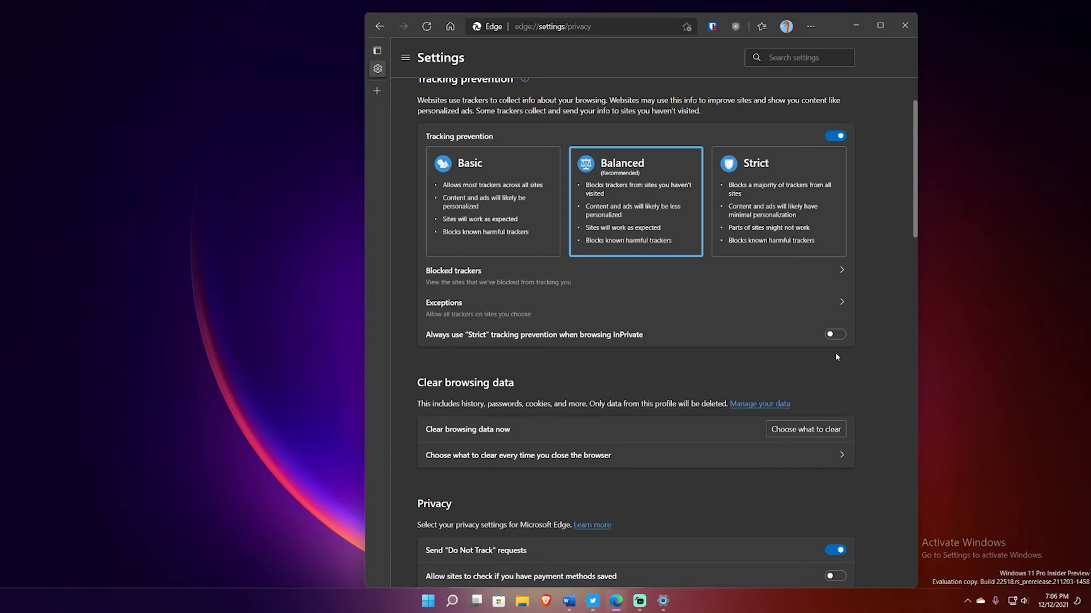
pyautogui.click(606, 461)
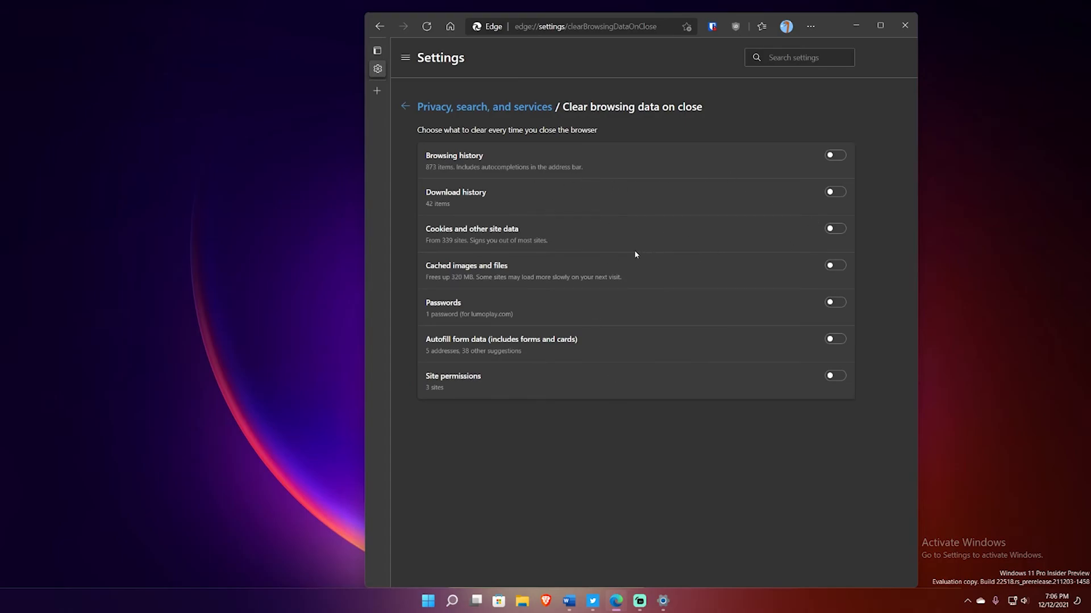
pyautogui.hotkey('alt', 'Left')
pyautogui.scroll(10, 563, 288)
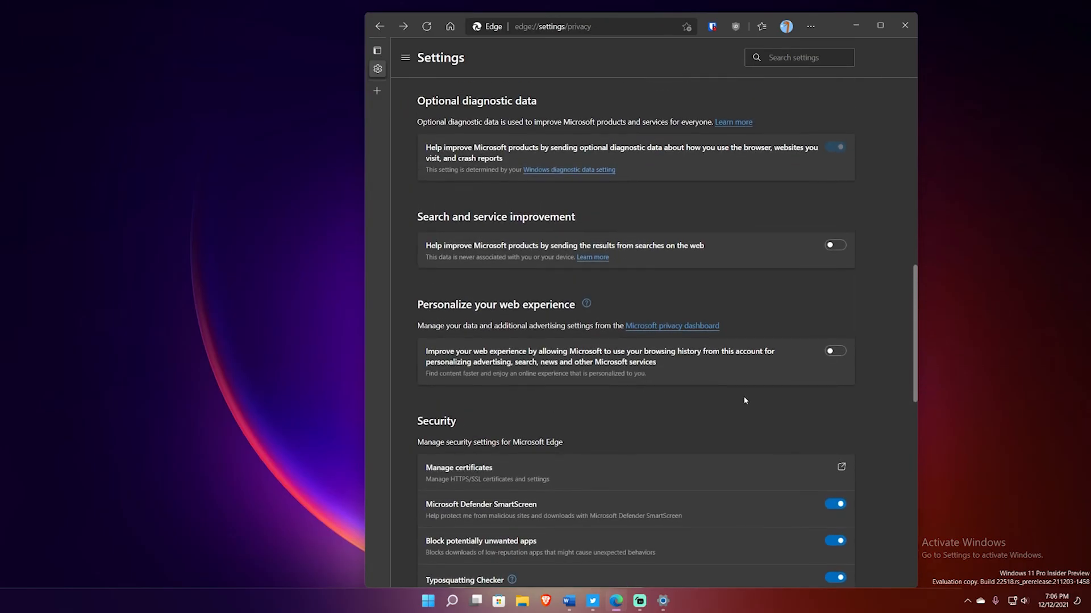